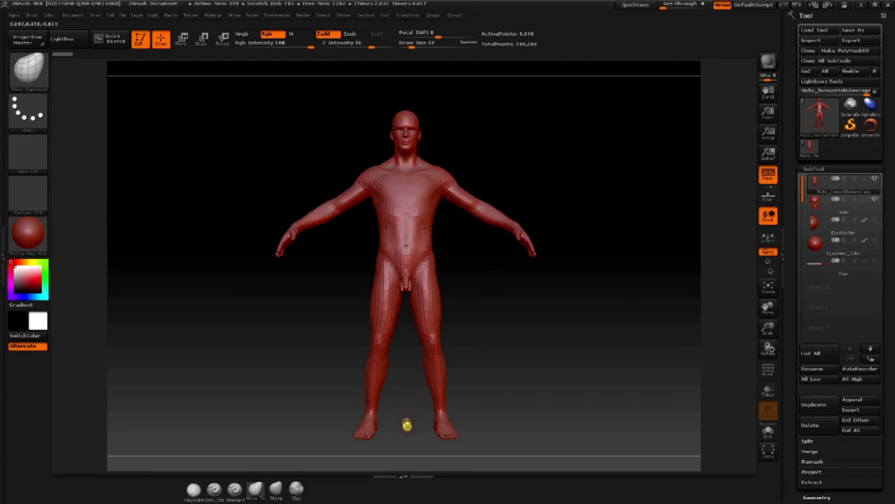
- Select the skull subtool and move the skull sideways out of the head so it sits beside the face
mouse_move(288, 147)
left_mouse_down()
mouse_move(333, 154)
mouse_move(408, 109)
mouse_move(372, 120)
mouse_move(358, 112)
left_mouse_up()
left_click_drag(270, 180, 246, 152)
mouse_move(815, 203)
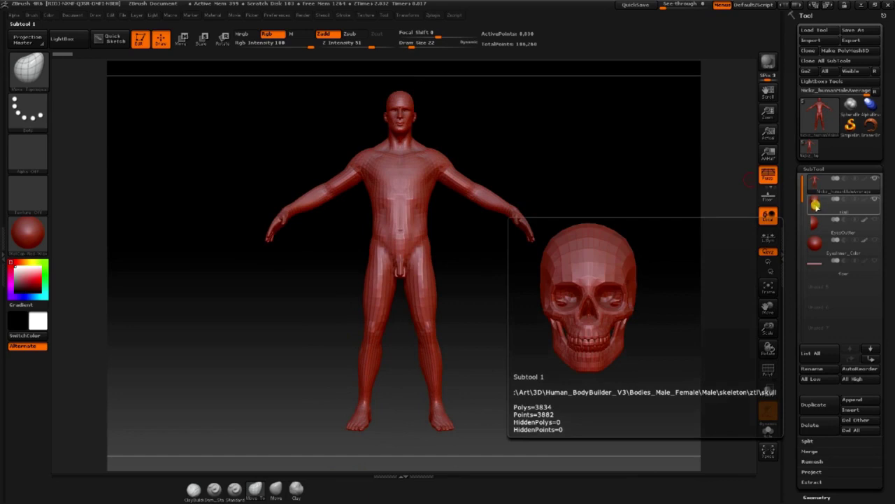
left_click(816, 203)
key("w")
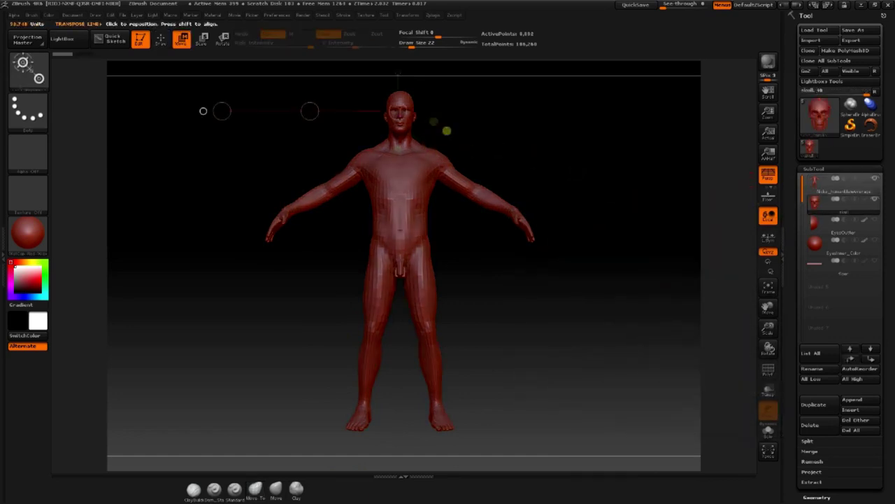
left_click_drag(303, 110, 283, 115)
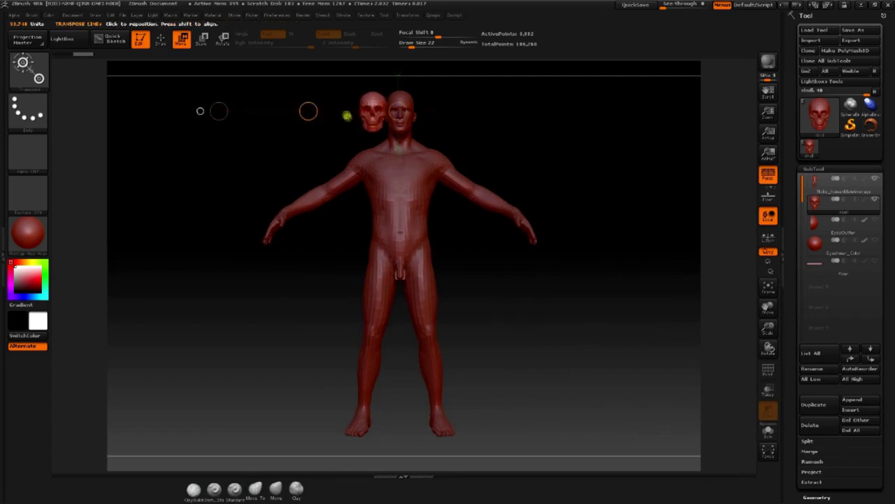
- Try to stack two duplicates of the skull straight below the original
left_click_drag(370, 117, 369, 205)
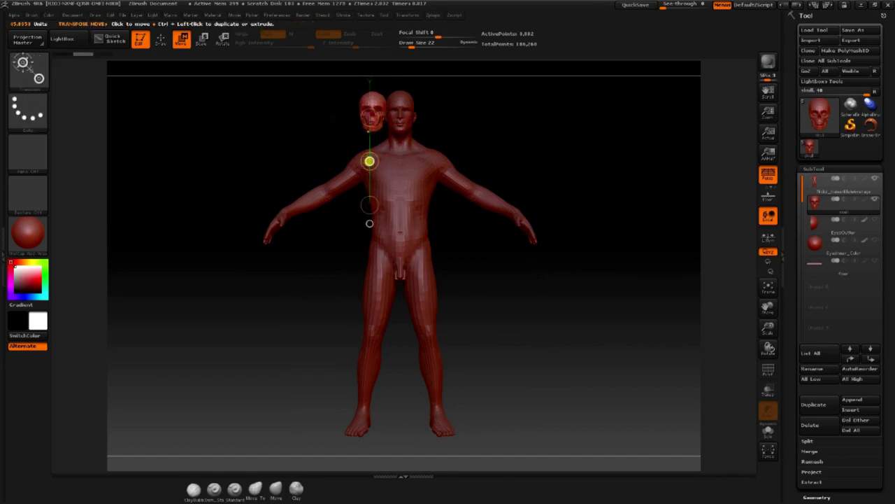
left_click_drag(370, 161, 370, 203, "ctrl")
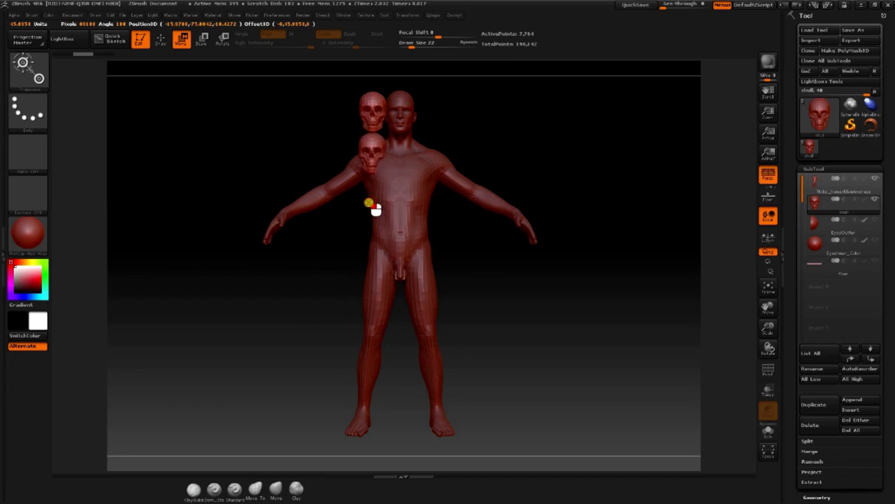
left_click_drag(369, 202, 370, 205)
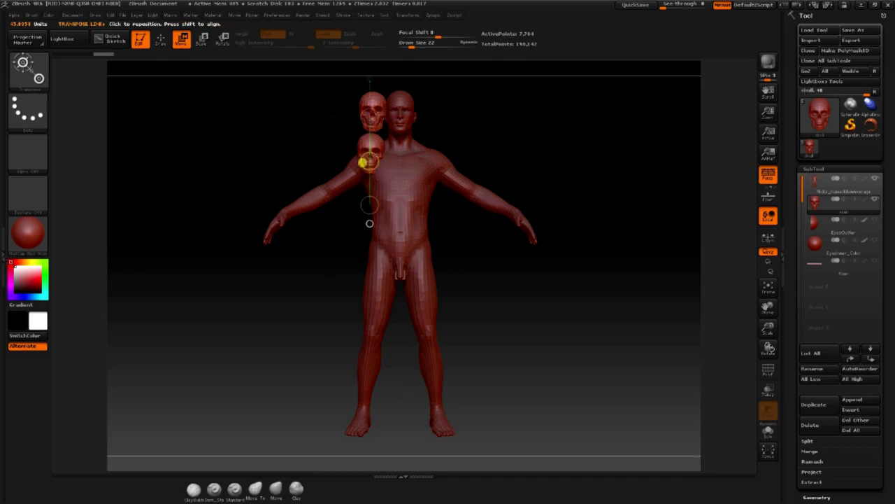
left_click_drag(369, 162, 377, 210)
- Turn off the perspective view and undo the skull duplicates back to the single skull
left_click(765, 177)
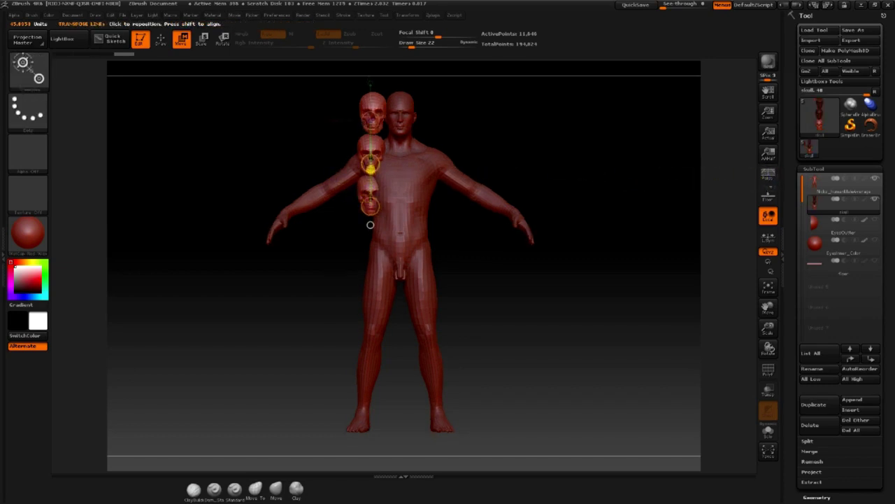
left_click_drag(369, 165, 368, 164)
left_click(361, 147, "ctrl")
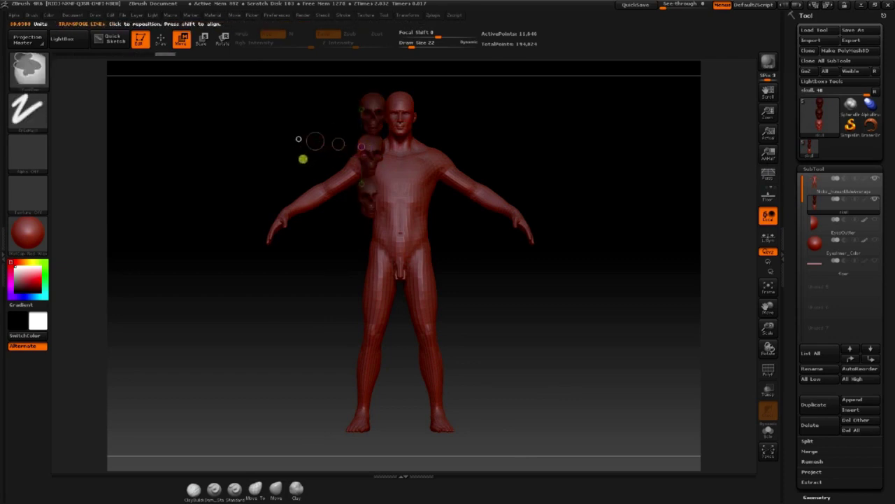
key("ctrl+z")
key("ctrl+z")
key("ctrl+z")
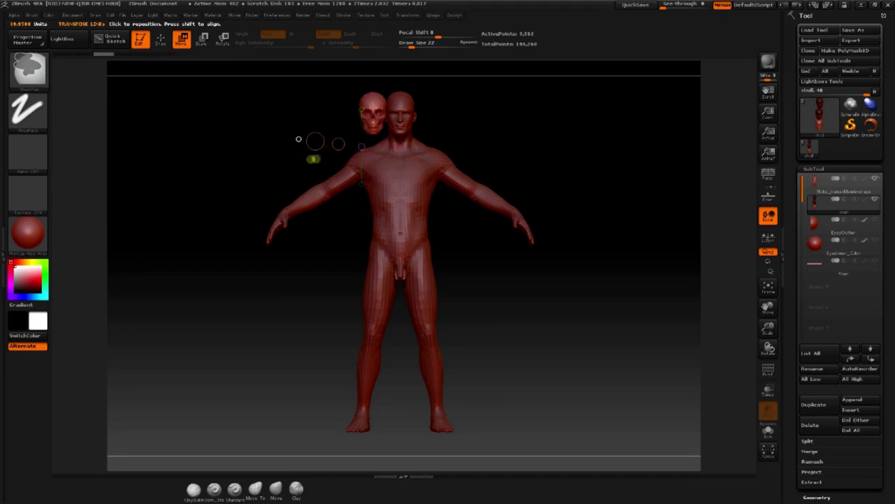
key("ctrl+z")
- Stack four duplicates of the skull vertically below the first, each spaced one head height apart
left_click_drag(368, 110, 368, 238)
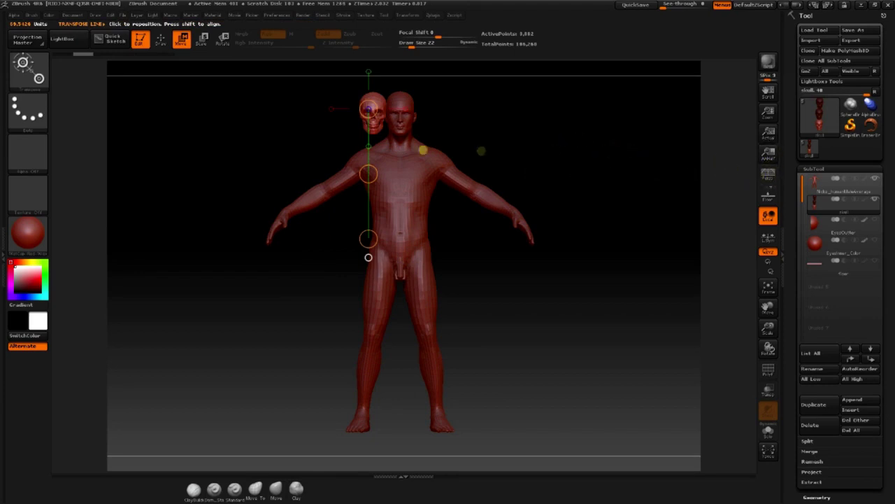
left_click_drag(368, 174, 367, 216, "ctrl")
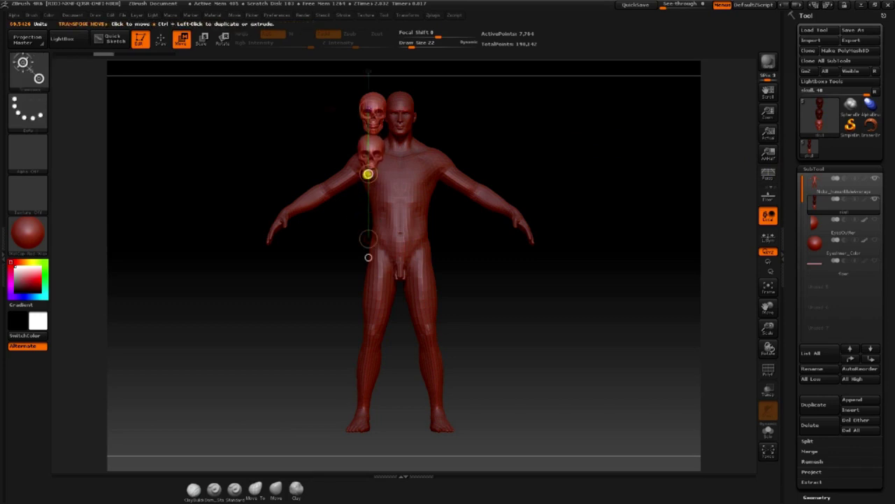
left_click_drag(368, 174, 375, 221, "ctrl")
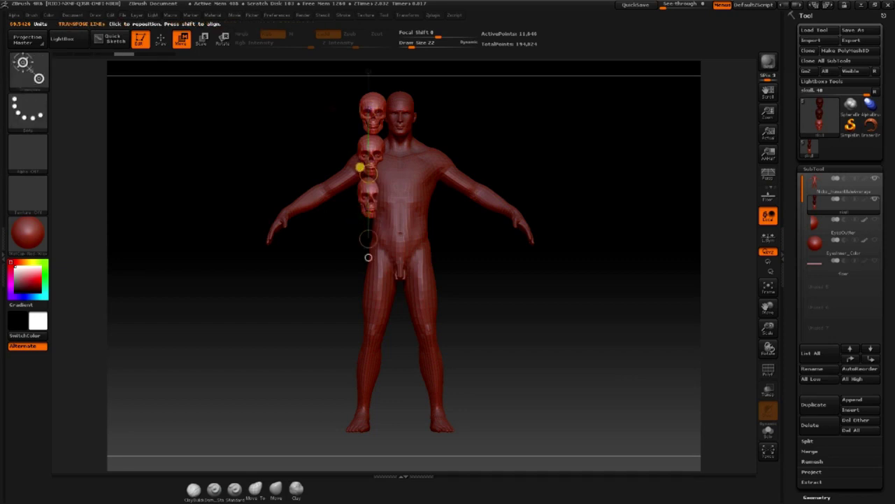
left_click_drag(368, 173, 374, 223, "ctrl")
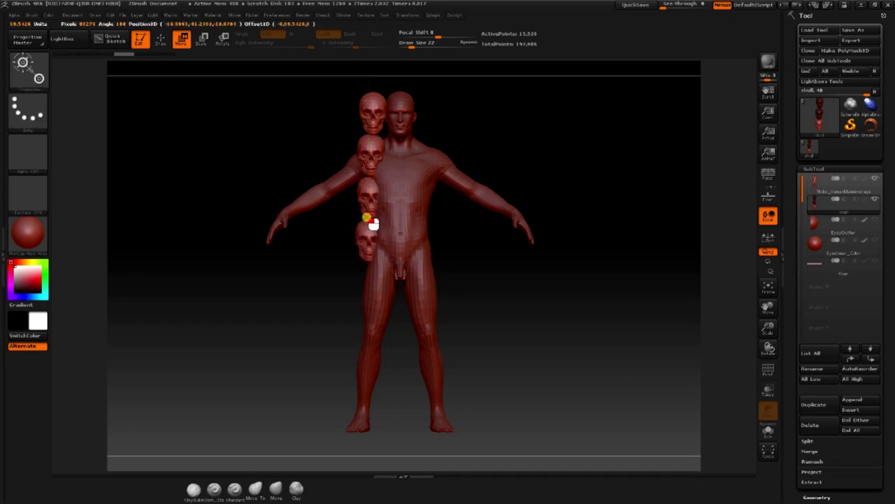
left_click_drag(368, 174, 378, 222, "ctrl")
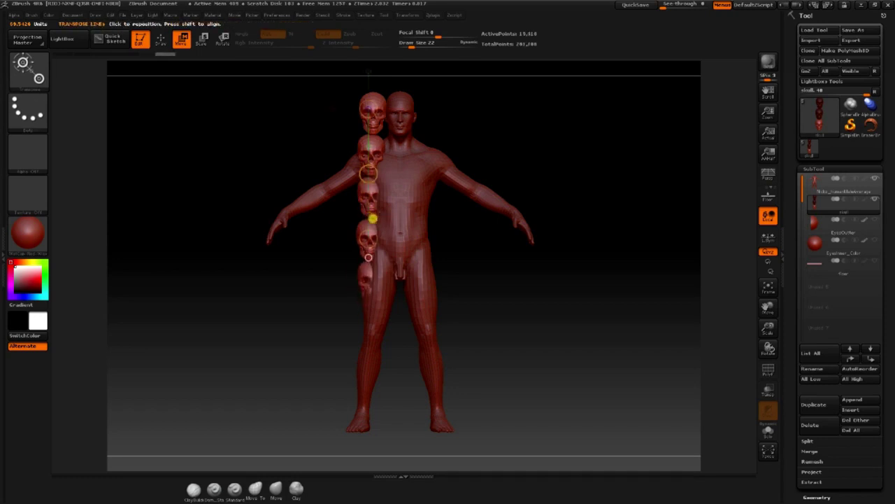
- Hide the body subtool and extend the column with three more skull duplicates, making eight in total
mouse_move(874, 182)
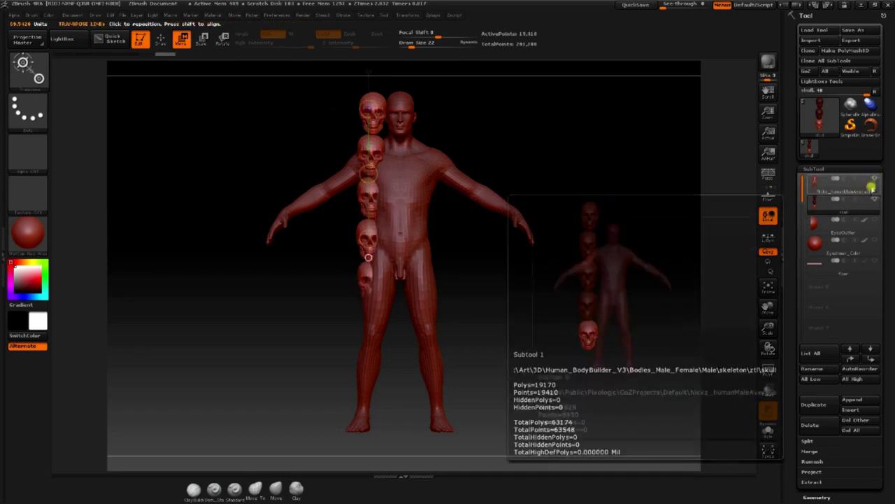
left_click(874, 182)
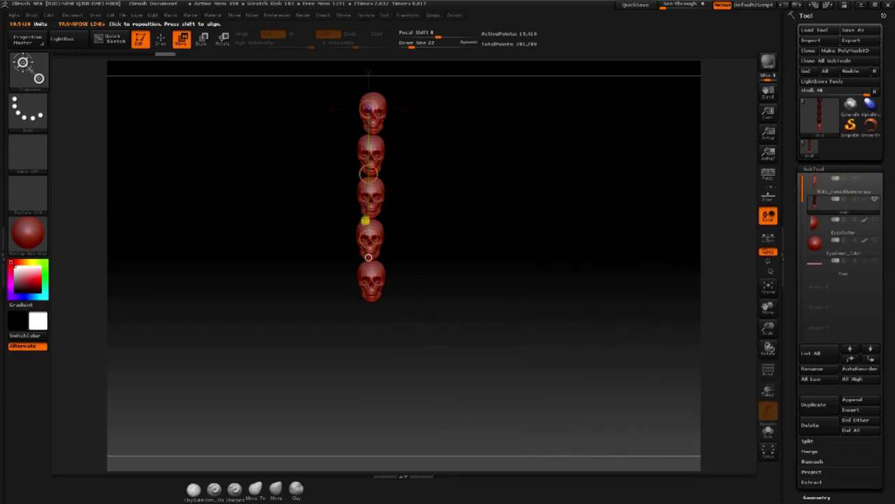
left_click_drag(368, 172, 375, 223, "ctrl")
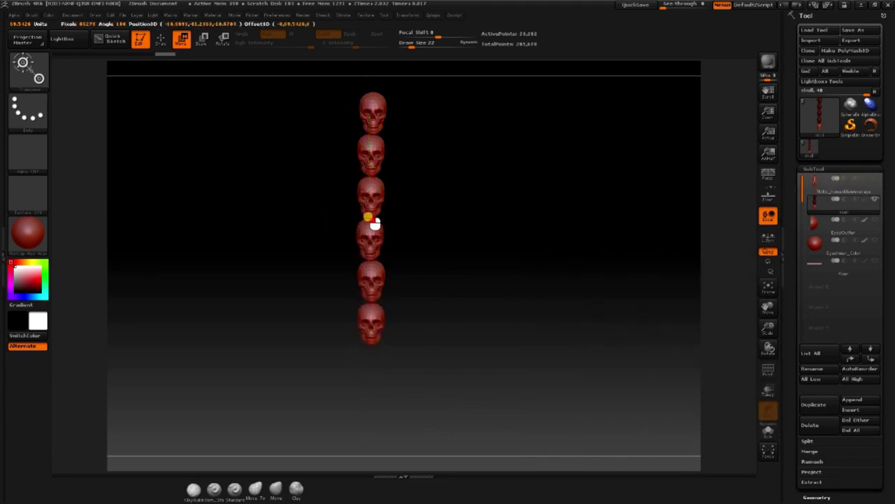
left_click_drag(368, 217, 368, 215, "ctrl")
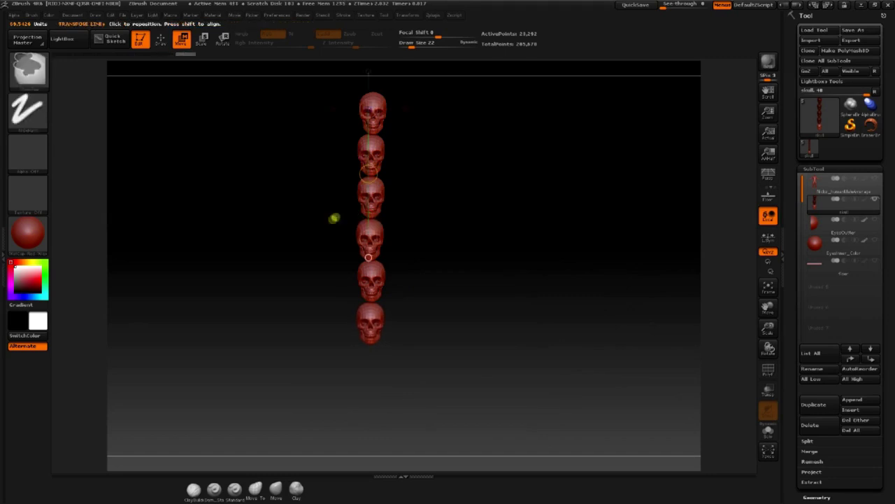
left_click_drag(368, 173, 368, 215, "ctrl")
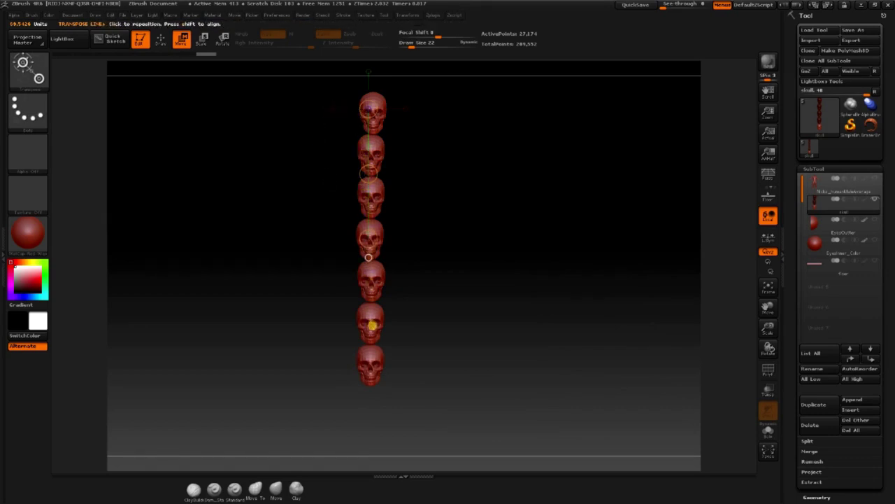
left_click_drag(368, 173, 368, 217, "ctrl")
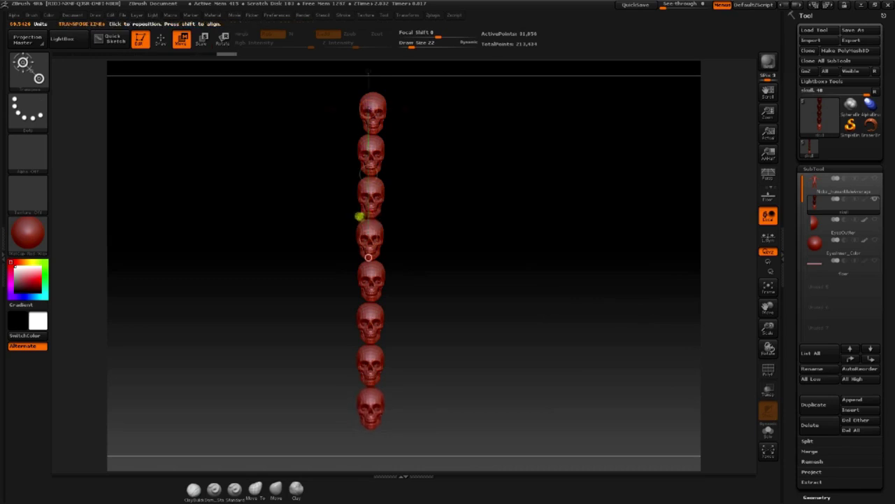
- Show the body subtool again and clear the mask on the column of skulls
left_click(873, 179)
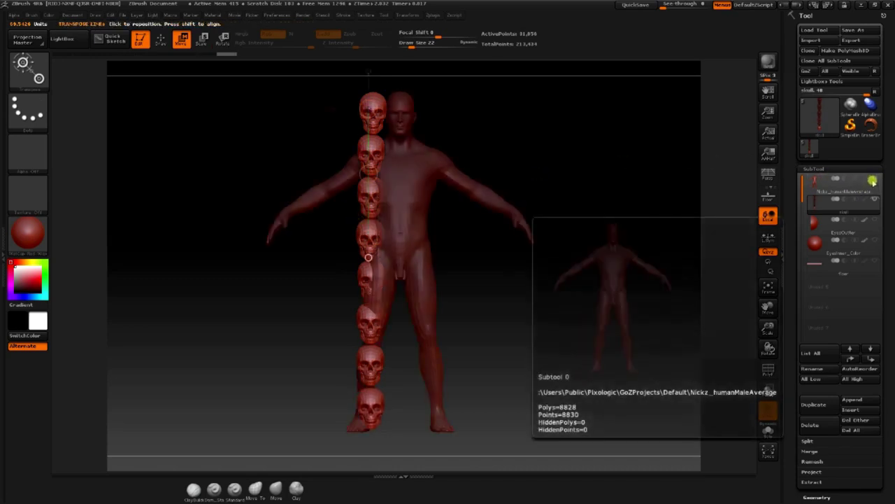
left_click_drag(178, 225, 195, 243, "shift")
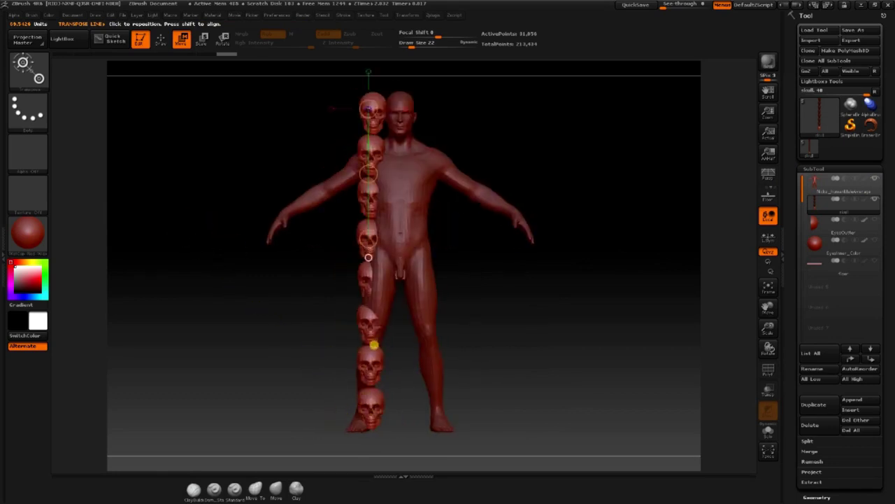
left_click_drag(319, 393, 276, 154)
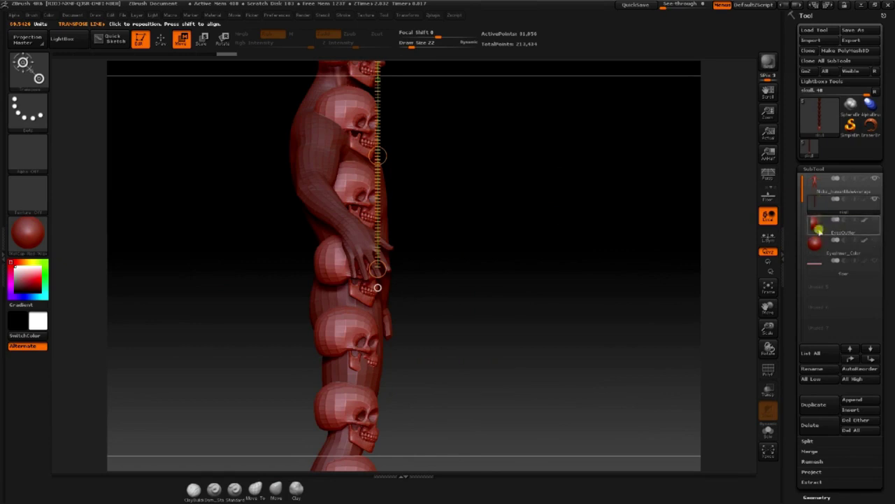
mouse_move(814, 200)
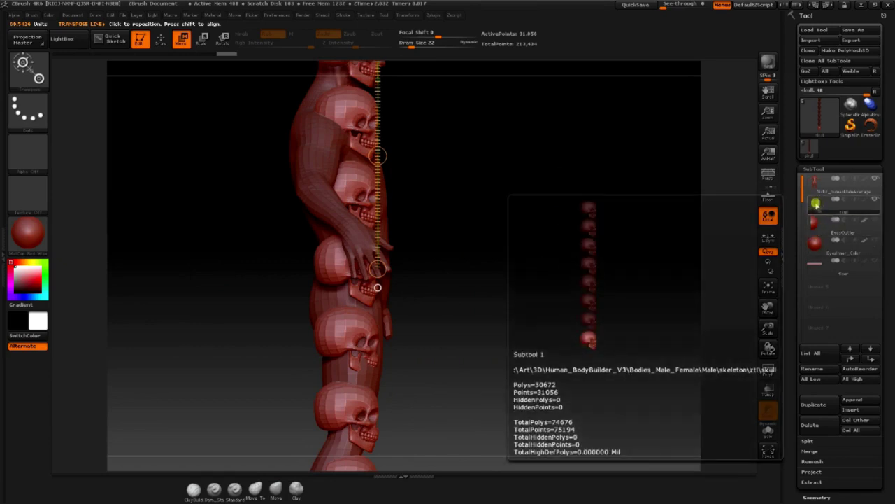
left_click_drag(495, 231, 487, 232)
mouse_move(570, 180)
left_mouse_down("ctrl")
mouse_move(537, 198)
mouse_move(495, 256)
left_mouse_up("ctrl")
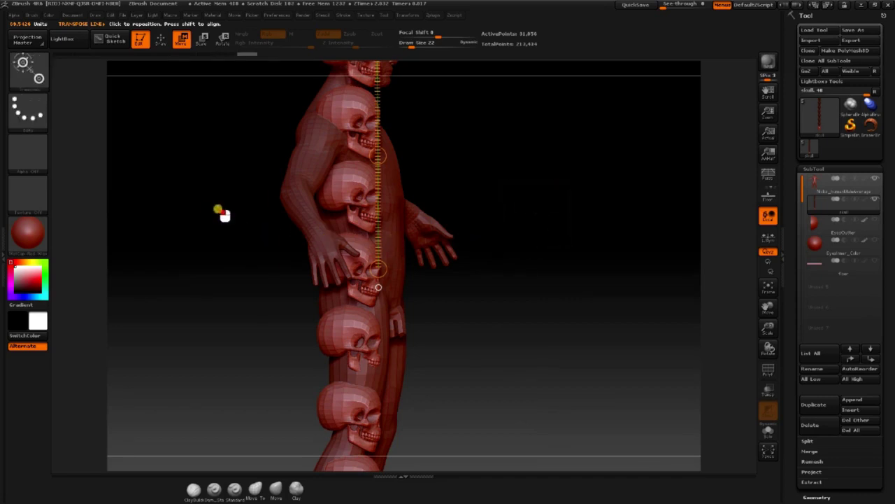
left_click_drag(223, 215, 203, 206, "shift")
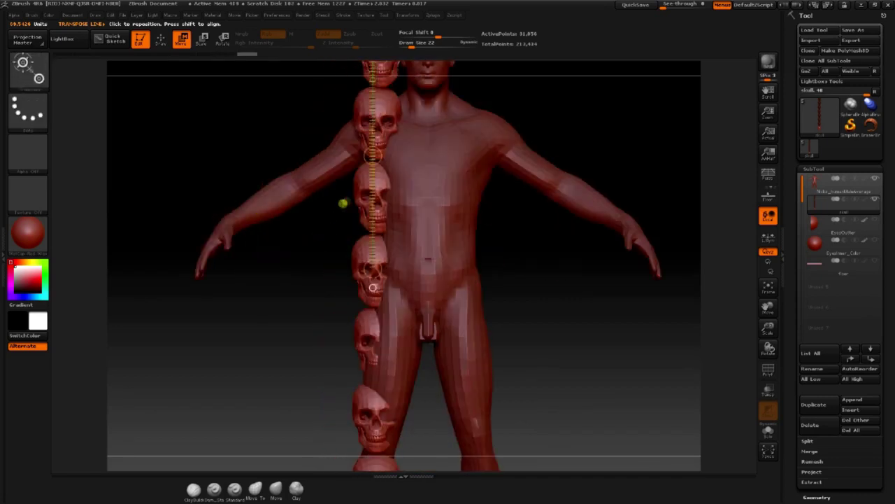
- Move the whole skull column forward from the side view so it stands in front of the body
left_click_drag(343, 204, 188, 196)
left_click_drag(280, 194, 250, 196)
key("ctrl+z")
left_click_drag(298, 265, 224, 179, "alt")
left_click_drag(188, 160, 253, 168)
left_click_drag(352, 231, 216, 231)
left_click_drag(285, 233, 298, 233)
left_click_drag(283, 169, 203, 159)
left_click_drag(236, 133, 219, 150, "alt")
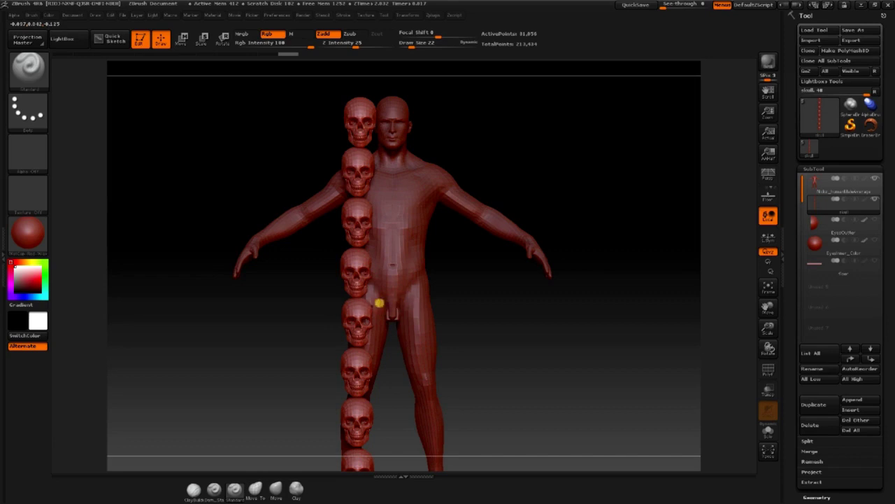
- Examine the body's proportions against the skull column from the head to the feet, from front, side and back
left_click_drag(305, 320, 357, 258, "alt")
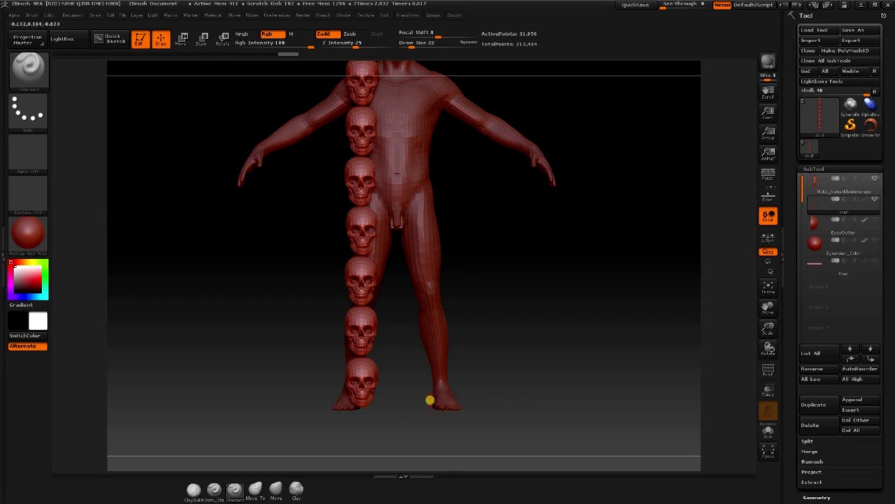
mouse_move(271, 287)
left_mouse_down("alt")
mouse_move(238, 268)
mouse_move(280, 349)
mouse_move(300, 326)
mouse_move(262, 293)
mouse_move(295, 369)
mouse_move(256, 289)
mouse_move(266, 300)
mouse_move(224, 290)
mouse_move(279, 280)
left_mouse_up("alt")
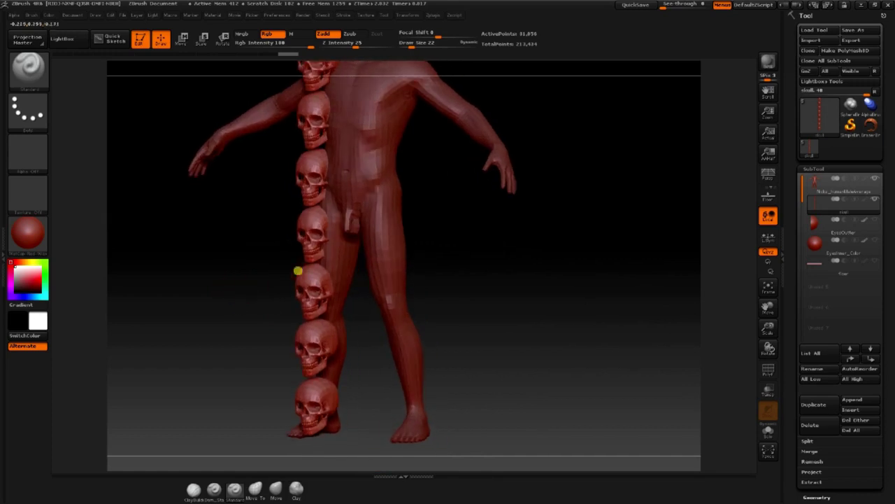
left_click_drag(259, 235, 352, 218)
left_click_drag(220, 240, 363, 216)
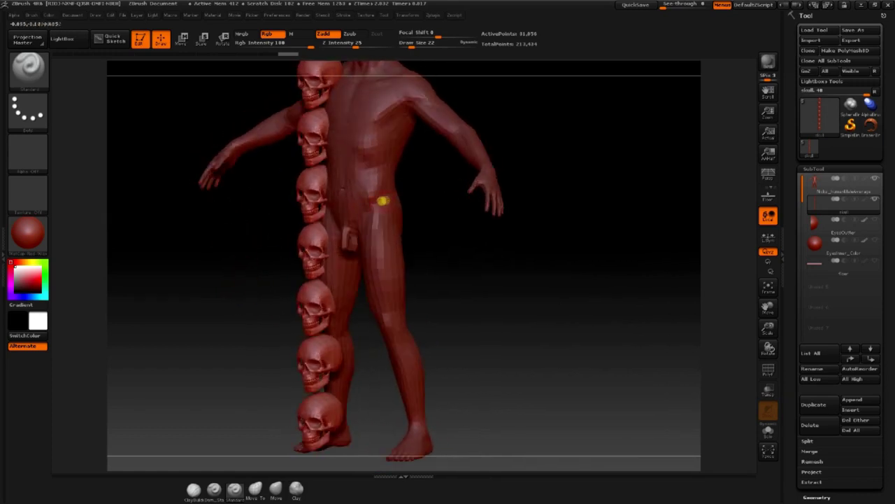
left_click_drag(495, 229, 382, 359)
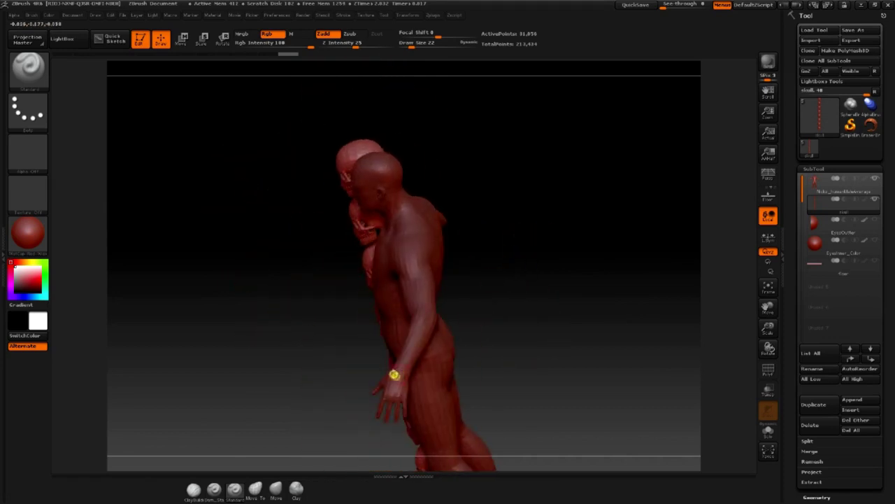
left_click_drag(340, 389, 336, 335)
left_click_drag(253, 200, 282, 245)
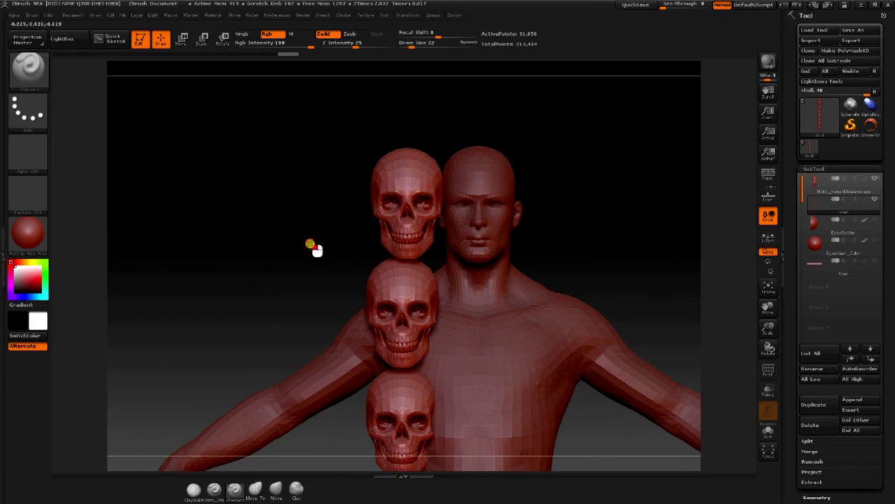
left_click_drag(314, 248, 292, 171, "alt")
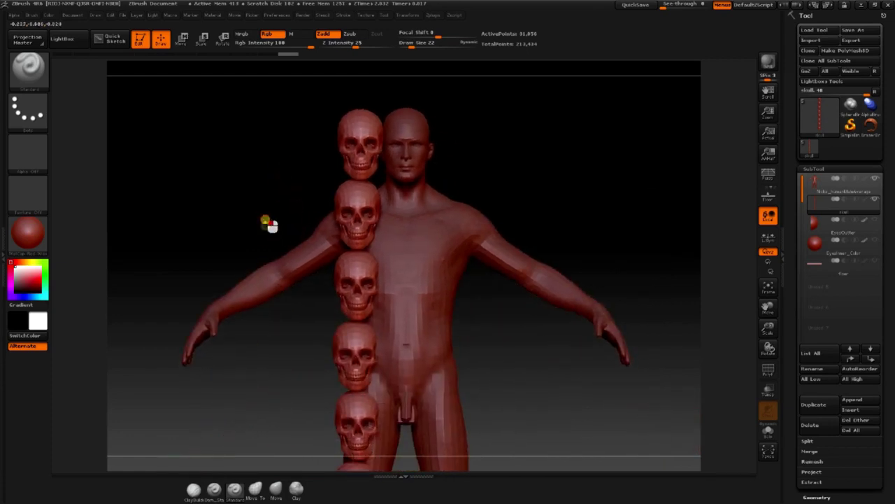
left_click_drag(265, 225, 258, 209, "alt")
left_click_drag(311, 167, 408, 98, "alt")
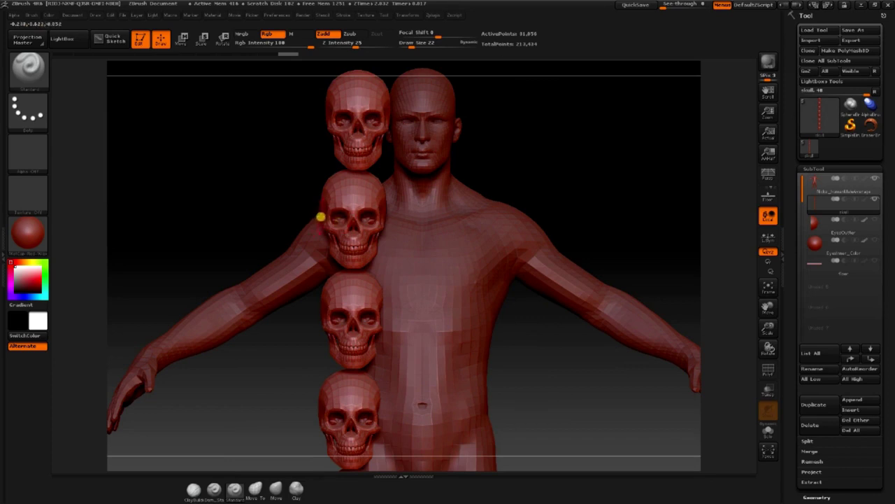
key("f")
left_click_drag(274, 178, 348, 185)
left_click_drag(284, 178, 376, 186)
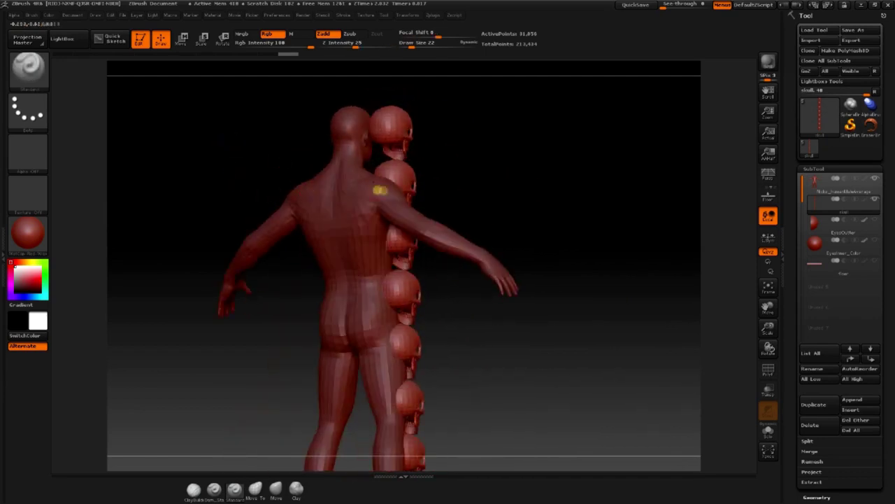
- Compare the body's back, legs and feet with the skull column from the back and both sides
left_click_drag(482, 194, 396, 193)
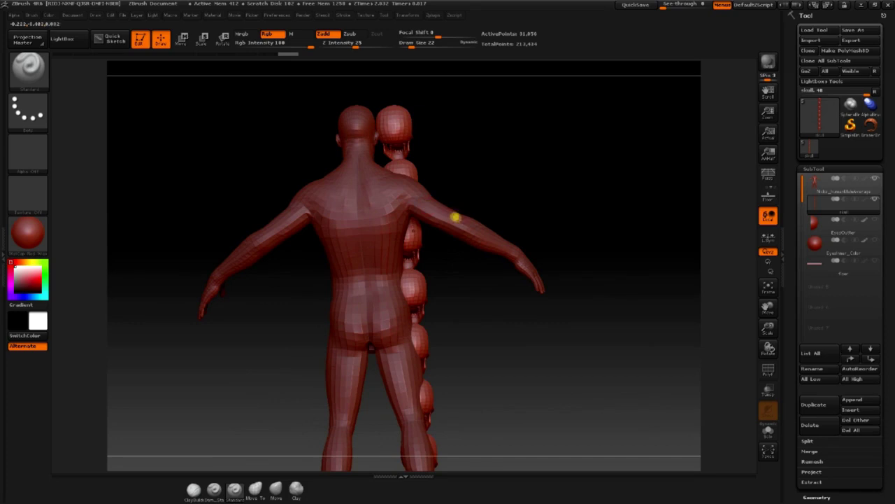
left_click_drag(472, 176, 455, 201)
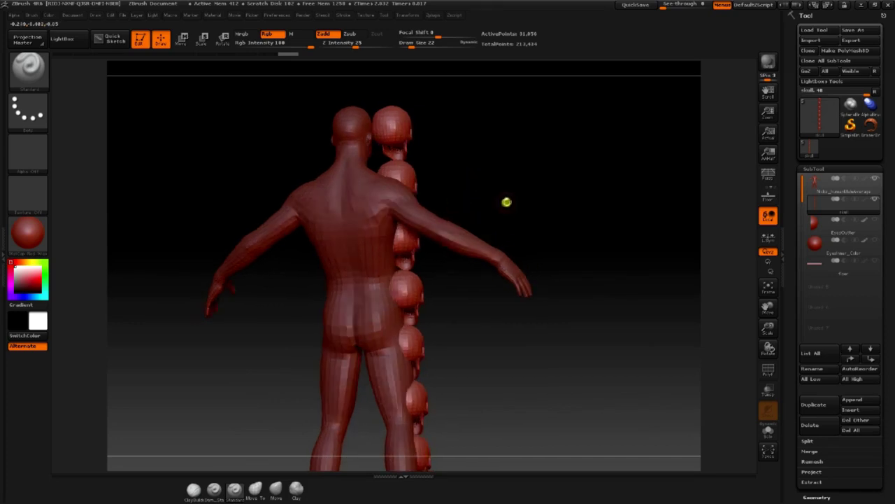
left_click_drag(501, 200, 428, 219)
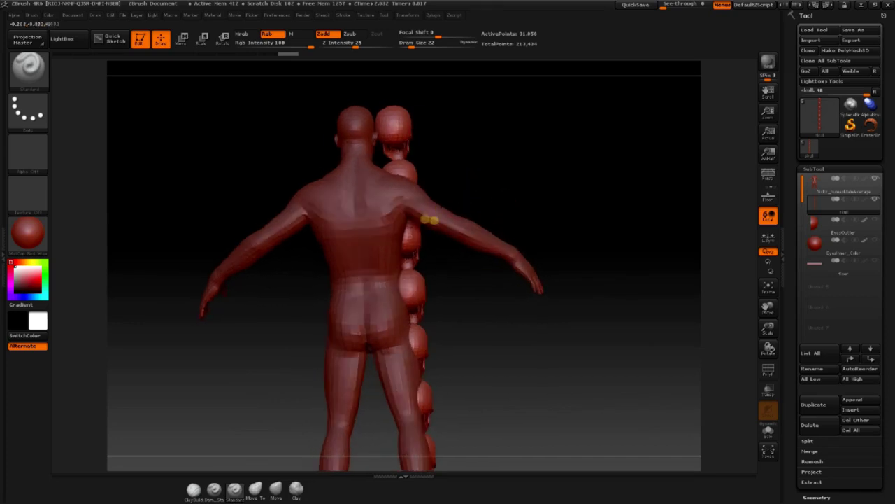
left_click_drag(483, 343, 524, 211, "alt")
left_click_drag(307, 219, 398, 162)
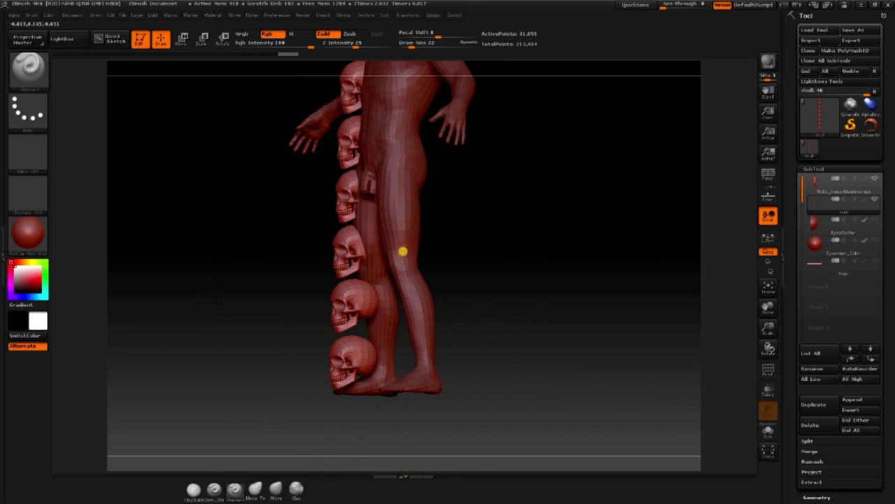
mouse_move(475, 259)
left_mouse_down()
mouse_move(476, 278)
mouse_move(403, 198)
left_mouse_up()
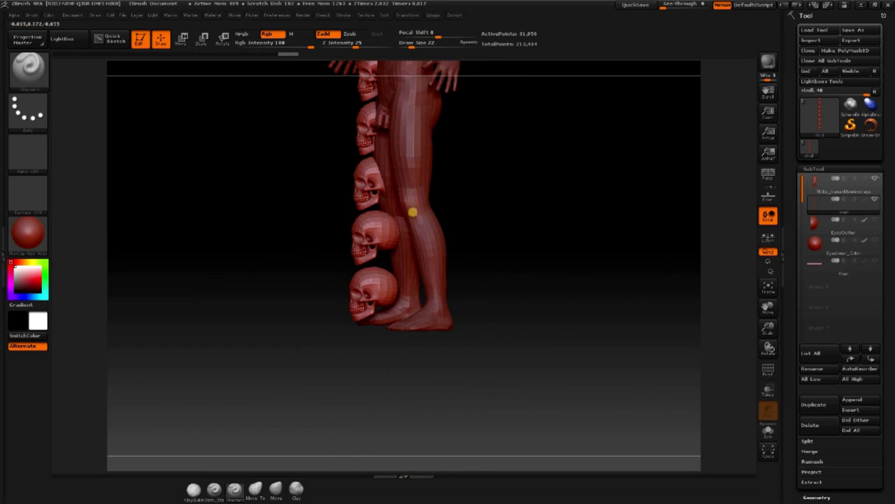
mouse_move(412, 122)
left_mouse_down()
mouse_move(514, 194)
mouse_move(280, 216)
mouse_move(288, 192)
mouse_move(216, 174)
mouse_move(256, 202)
left_mouse_up()
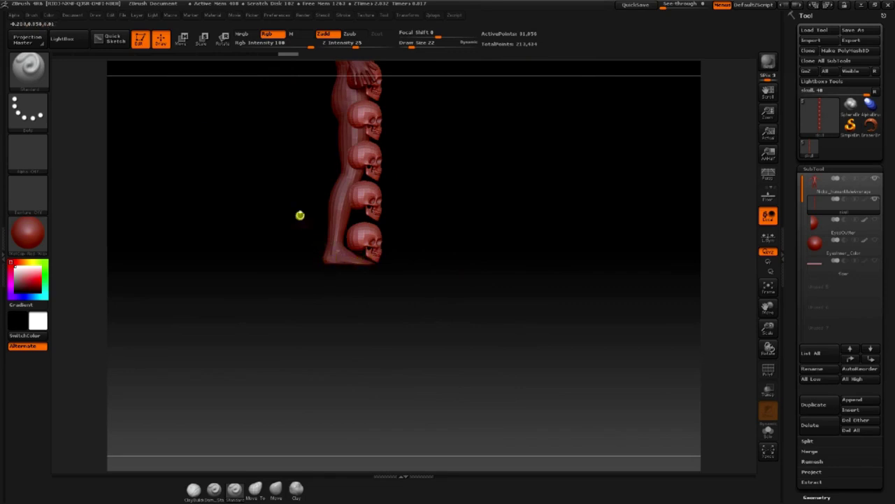
left_click_drag(234, 111, 294, 220, "alt")
left_click_drag(287, 143, 212, 189, "alt")
- Examine the head's size and facial features up close against the uppermost skull from the front
left_click_drag(473, 234, 509, 233)
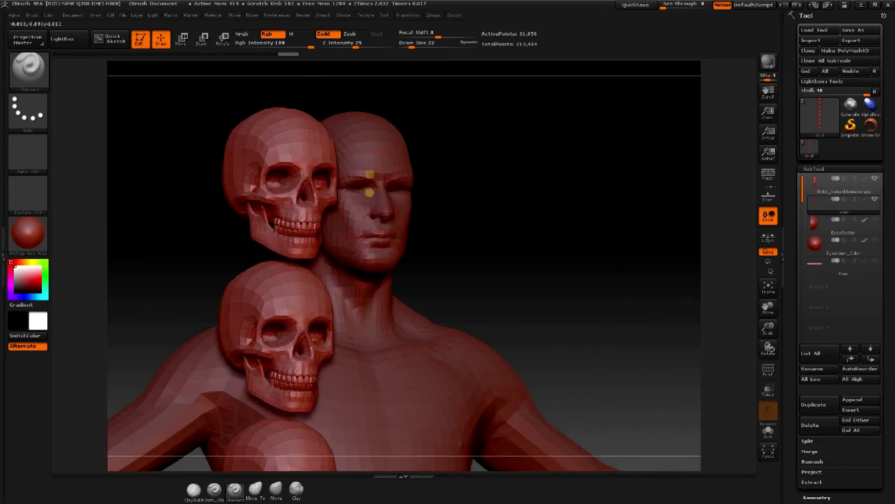
left_click_drag(375, 88, 389, 103, "shift")
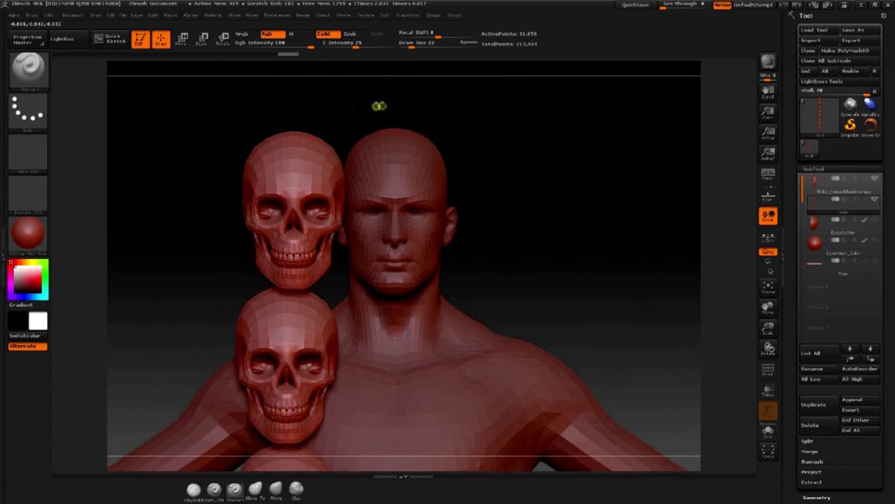
left_click_drag(372, 130, 210, 263)
left_click_drag(461, 310, 363, 203, "alt")
- Make the male body the active subtool and inspect its hand and full figure against the skull column
left_click(825, 185)
left_click_drag(484, 183, 276, 221)
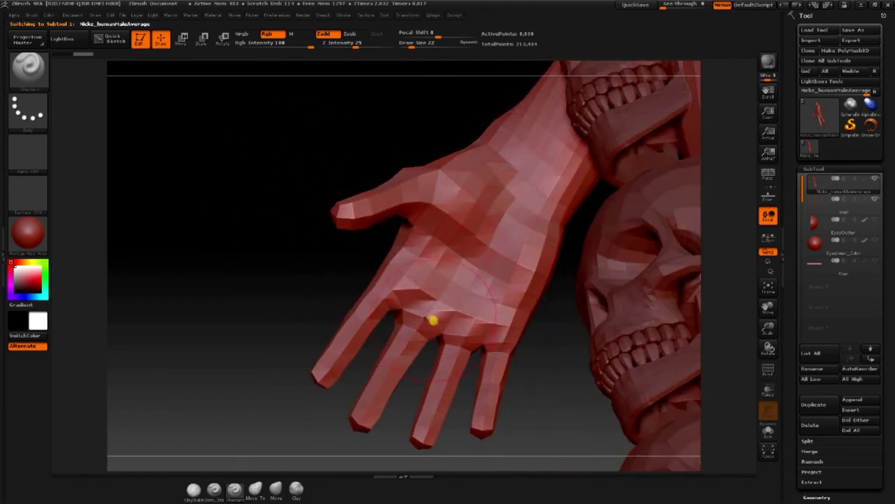
left_click_drag(358, 426, 506, 212)
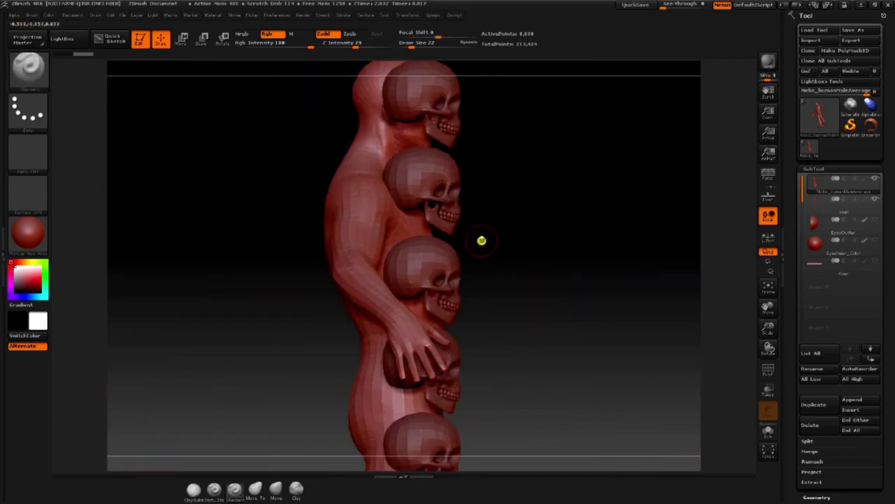
left_click_drag(250, 254, 251, 319)
left_click_drag(219, 285, 256, 240)
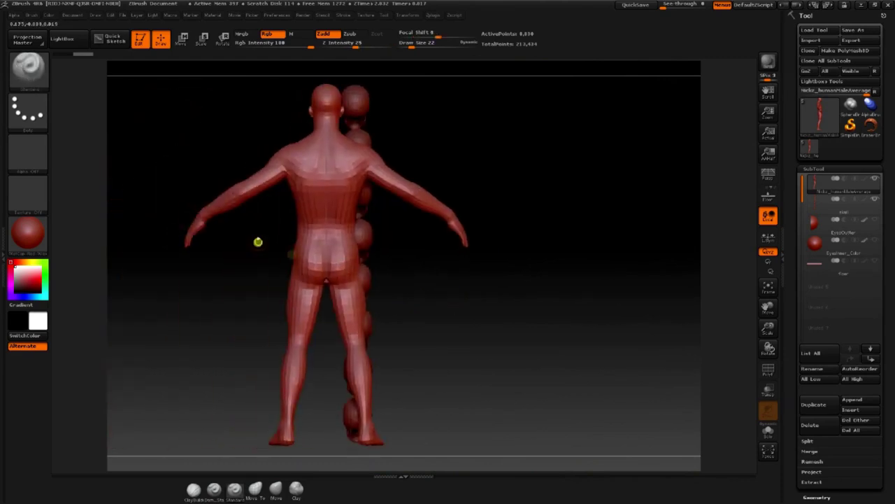
left_click_drag(244, 287, 259, 299)
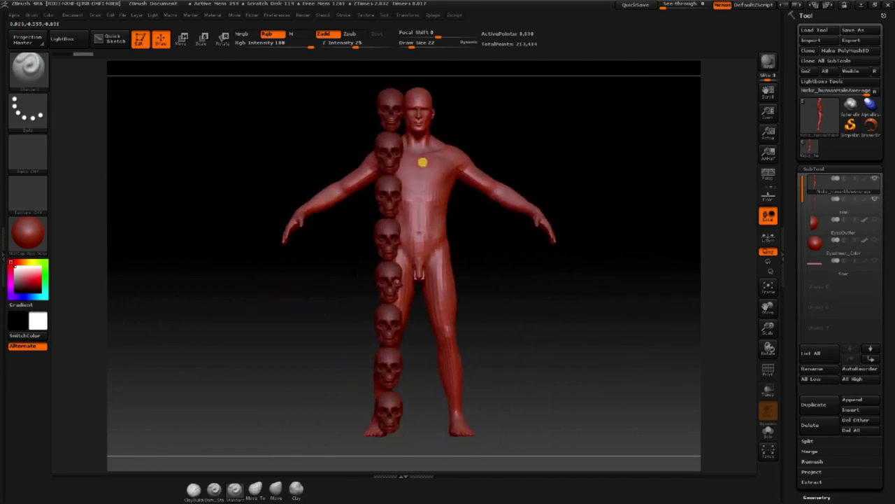